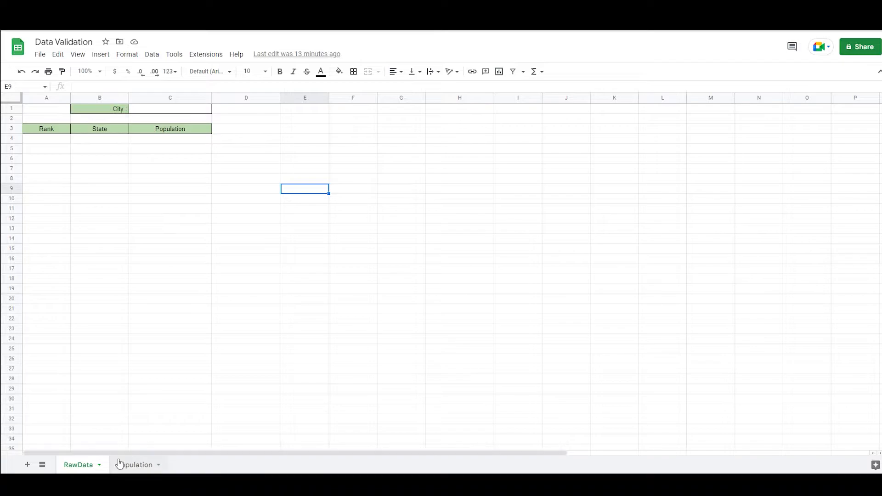
- Examine the city table on the Population sheet and return to the City input cell C1 on the RawData sheet
click(138, 465)
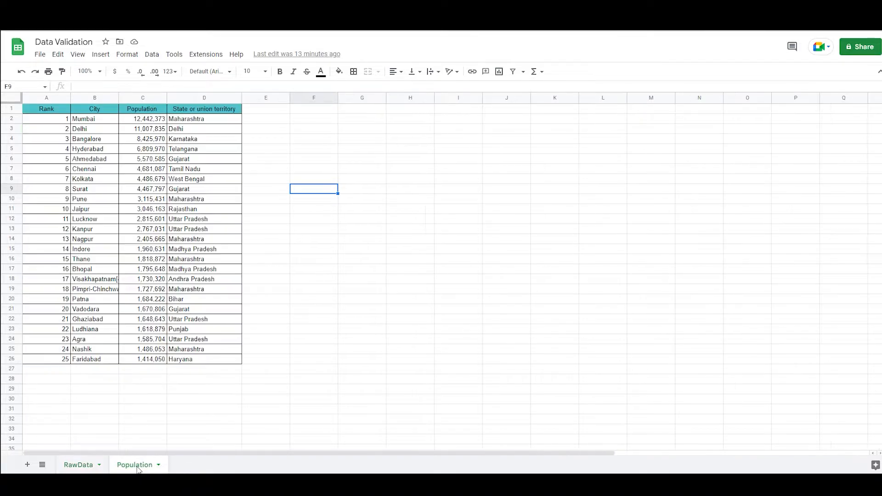
click(79, 465)
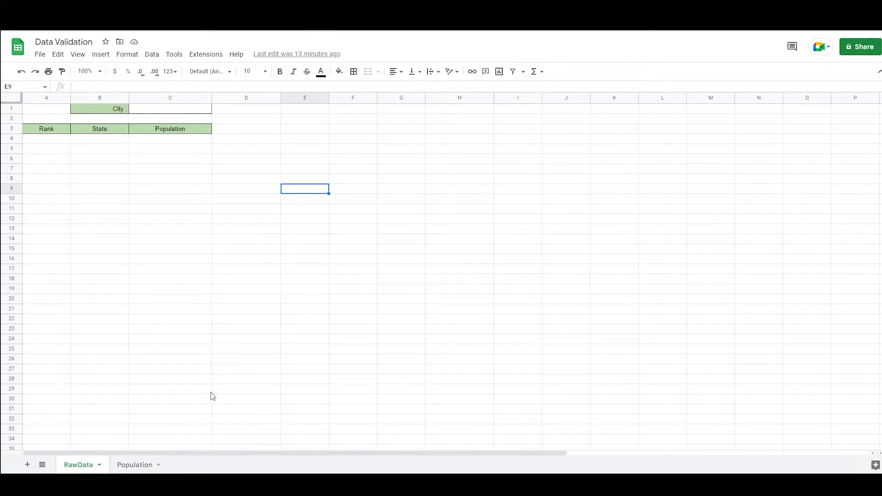
click(174, 114)
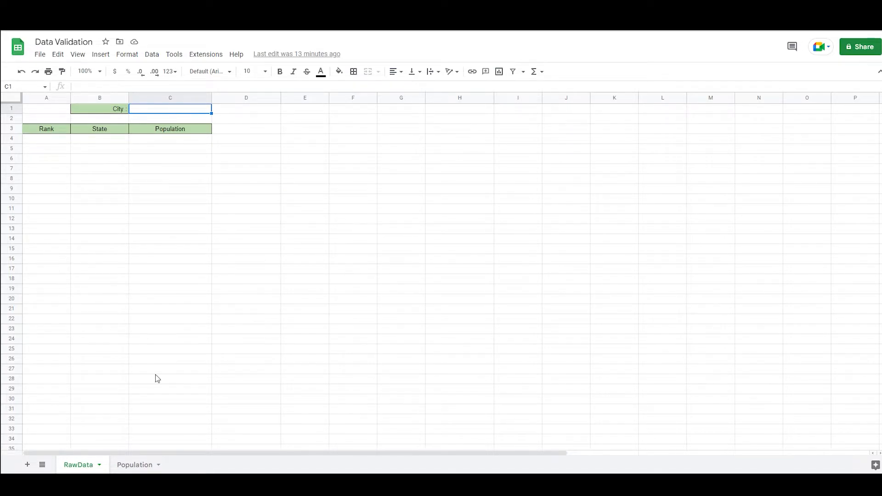
click(136, 466)
- Add data validation to RawData cell C1 with the list of items Chennai, Delhi, and choose Chennai from its dropdown
click(152, 54)
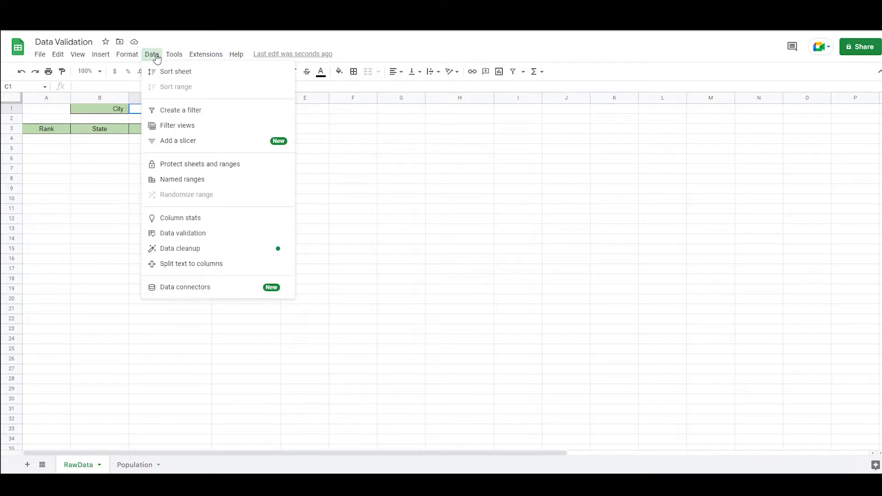
click(192, 233)
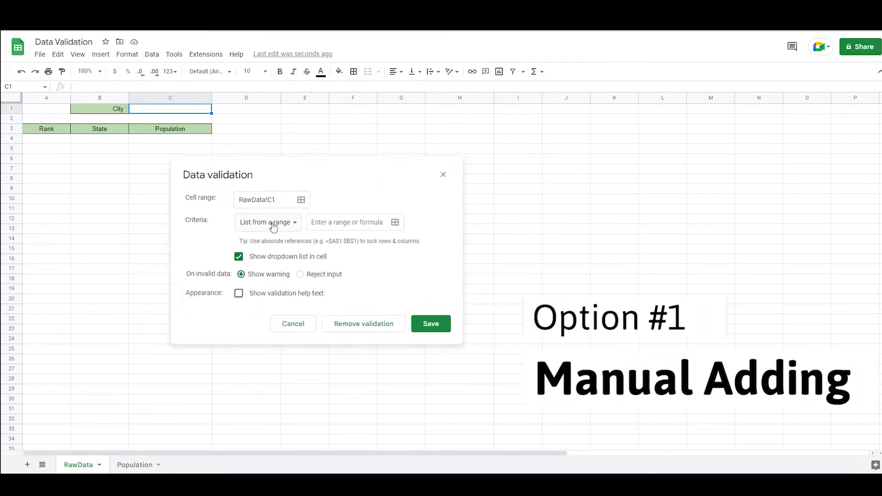
click(277, 225)
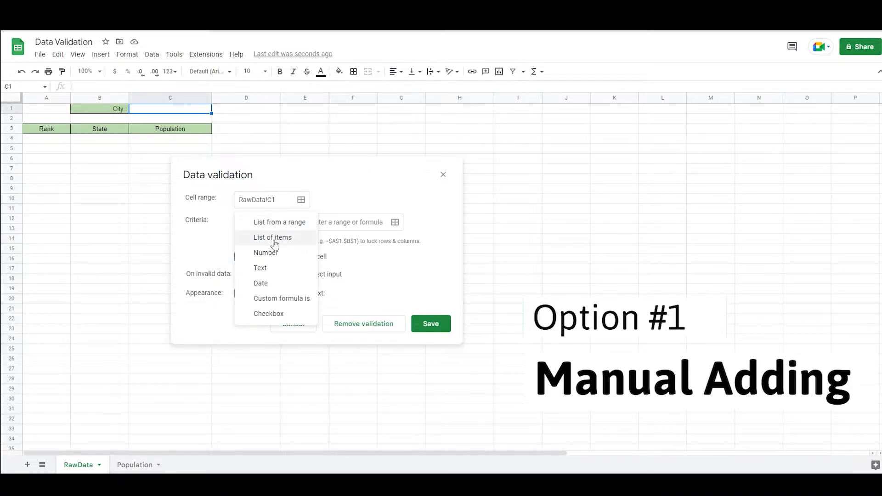
click(271, 238)
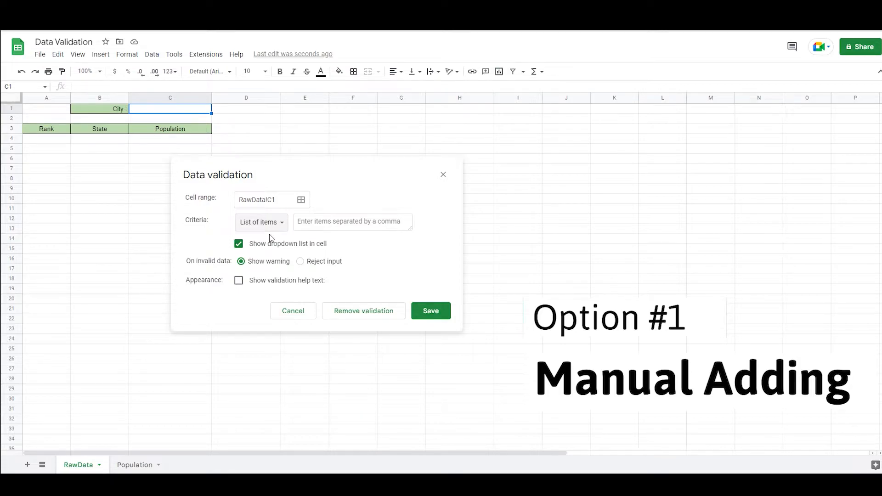
click(322, 224)
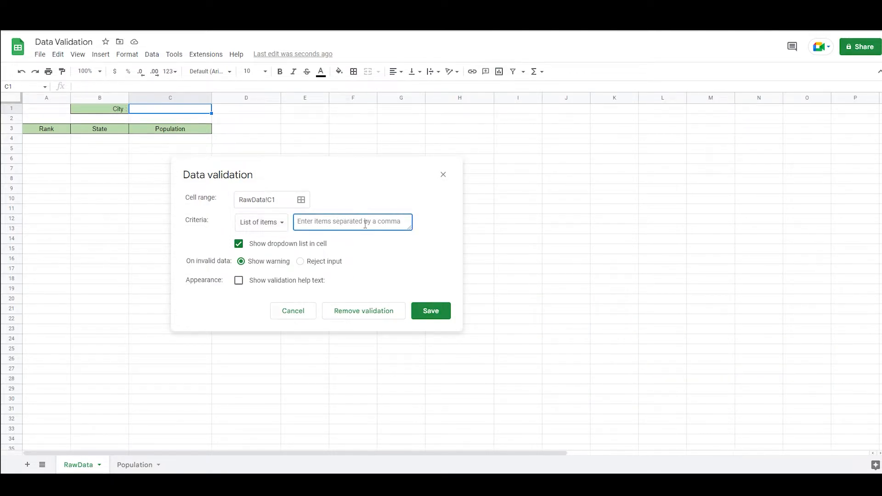
text(Chennai,)
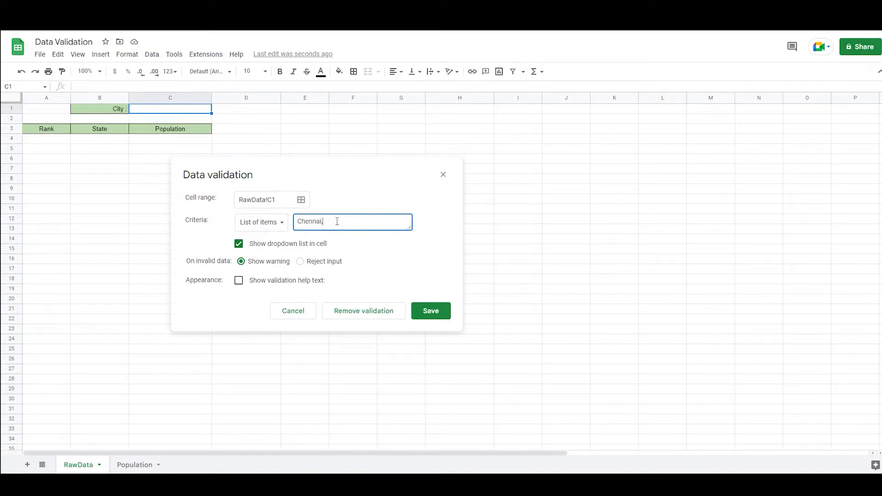
text(Delhi)
click(438, 314)
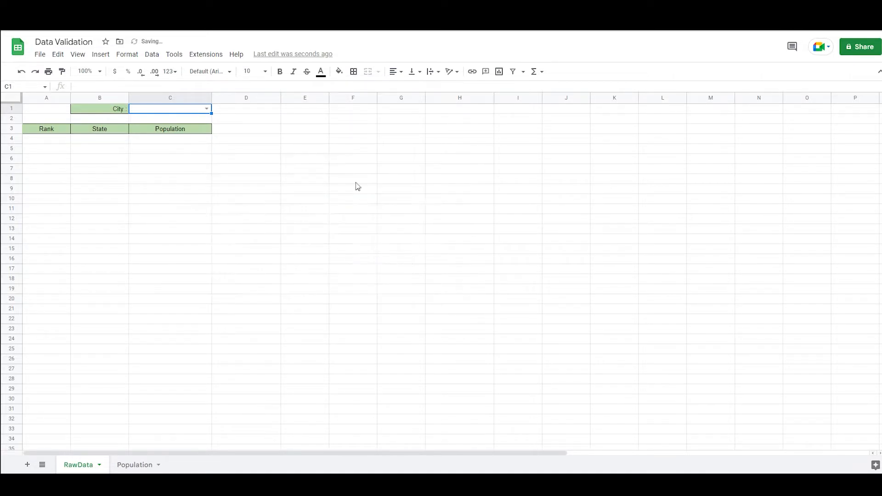
click(209, 111)
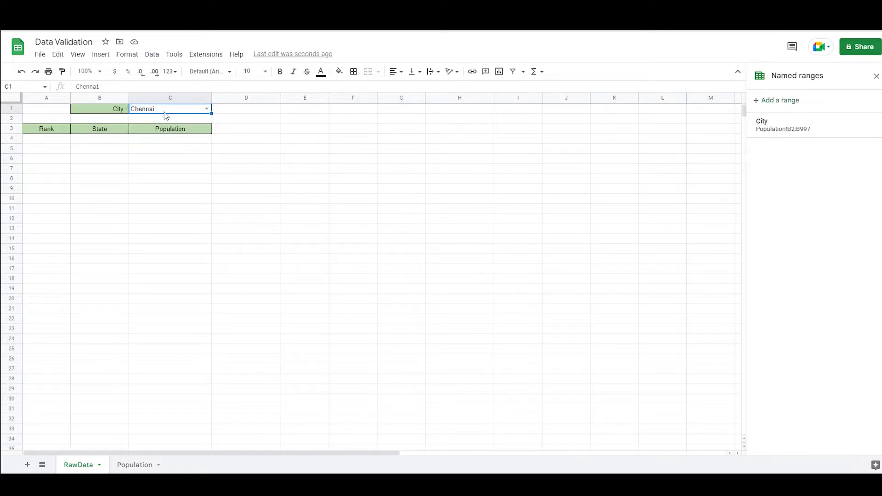
- Reopen the data validation of cell C1 and set its criteria to List from a range
click(151, 55)
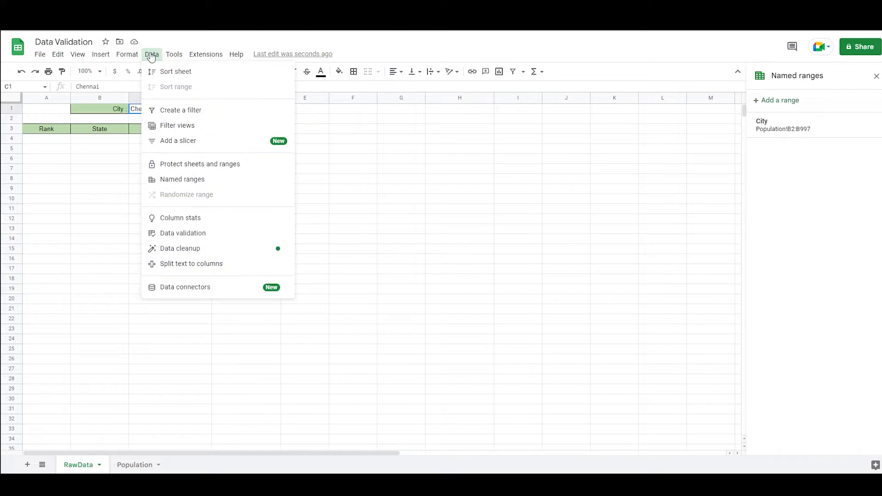
click(204, 234)
click(364, 227)
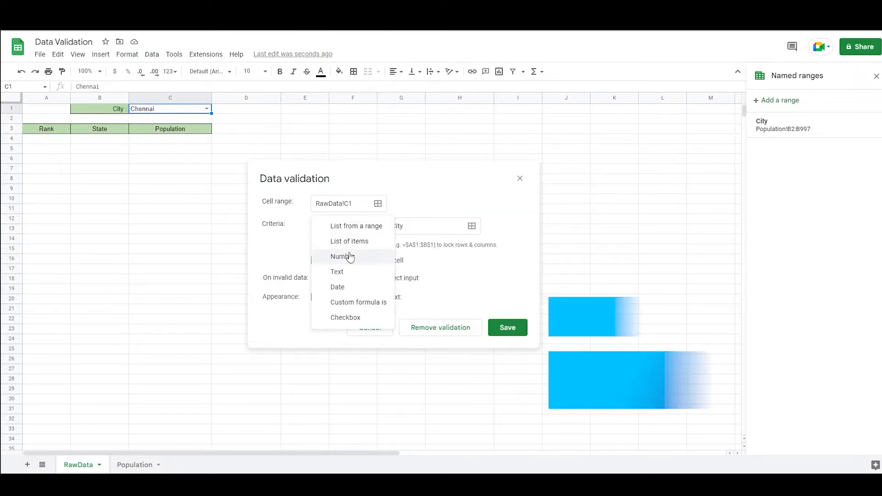
click(412, 228)
click(365, 227)
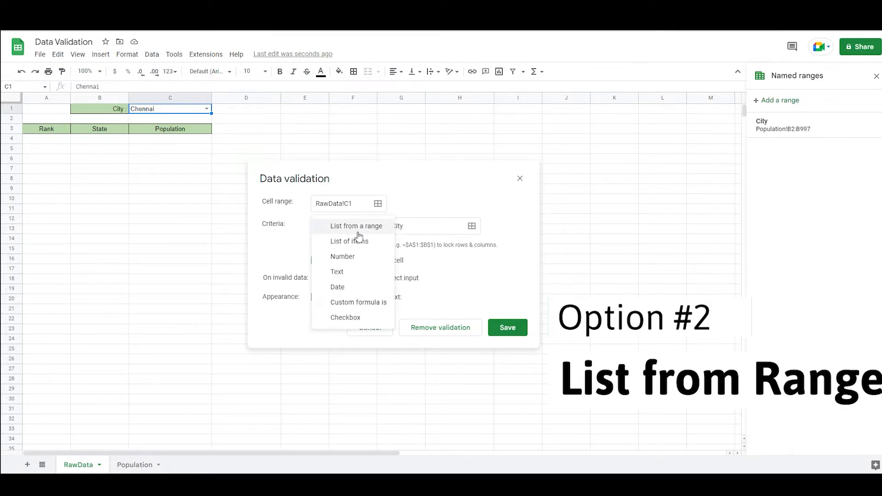
click(352, 229)
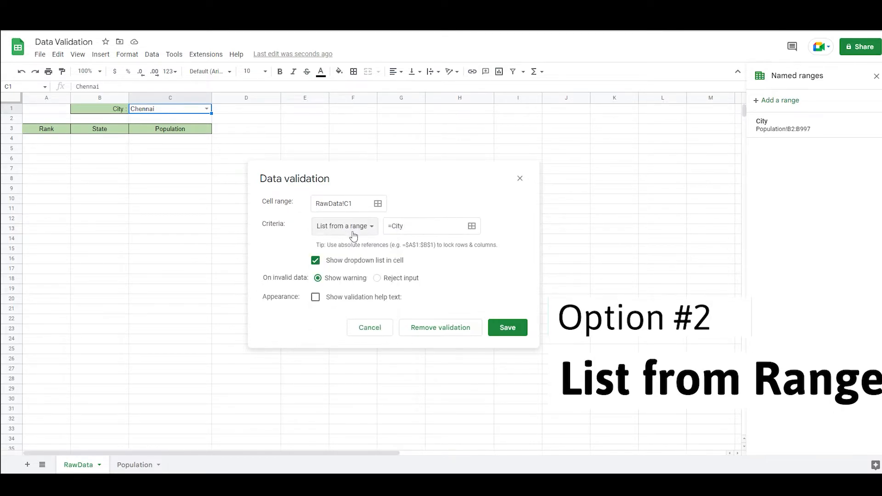
- Set the validation's source range to Population!B2:B, covering the city names without the header, and save the rule
click(471, 226)
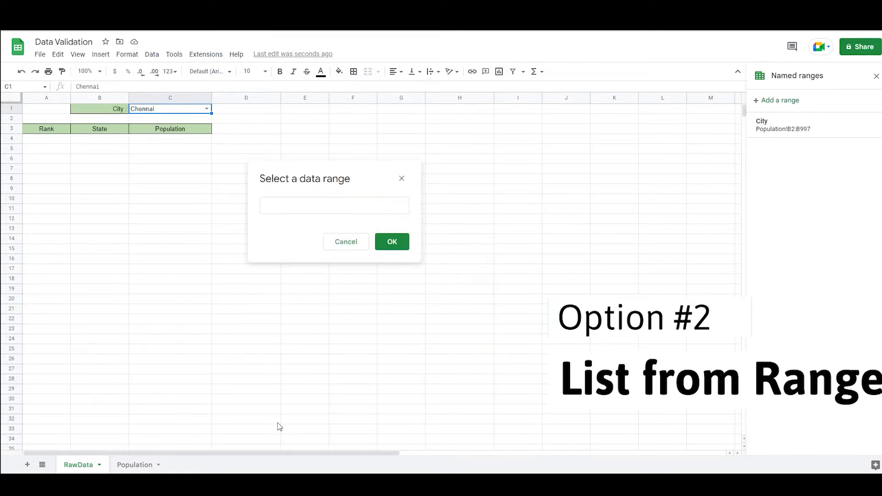
click(135, 465)
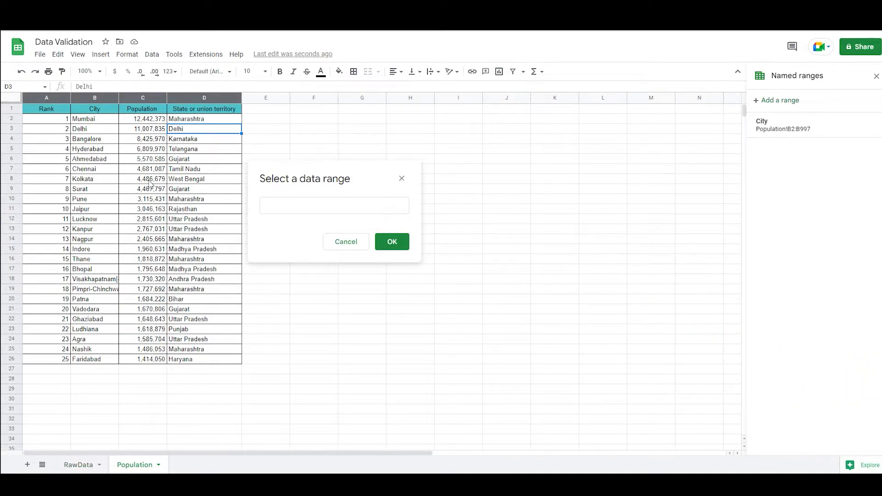
click(96, 109)
key(ctrl+shift+Down)
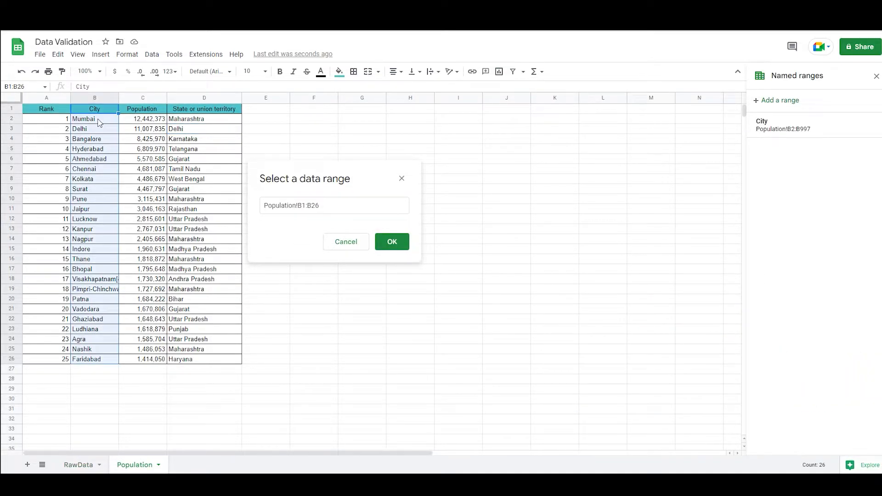
click(99, 120)
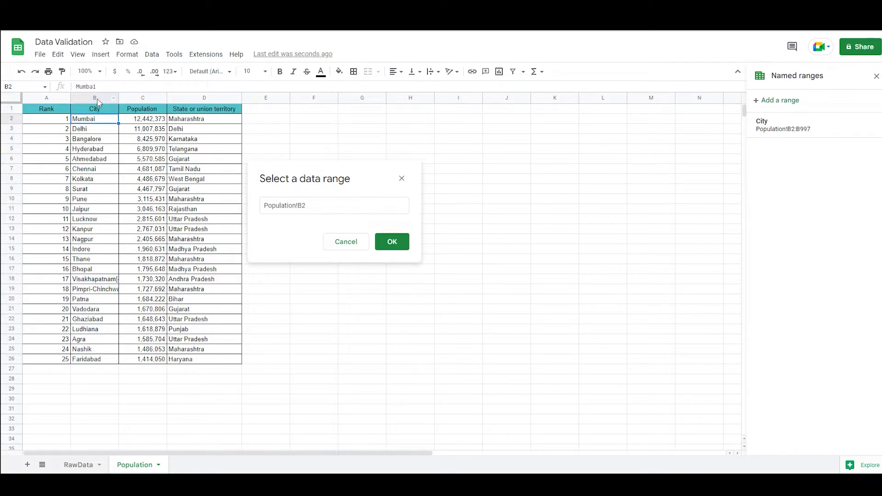
click(95, 98)
click(301, 205)
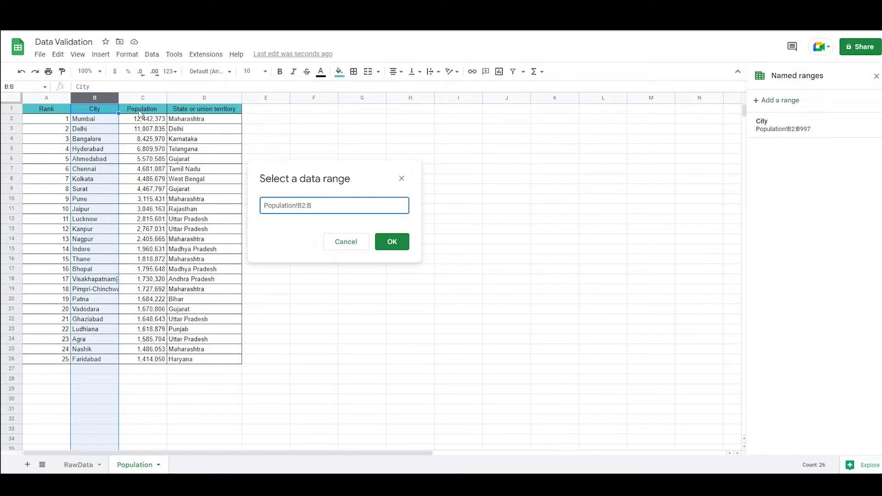
click(396, 242)
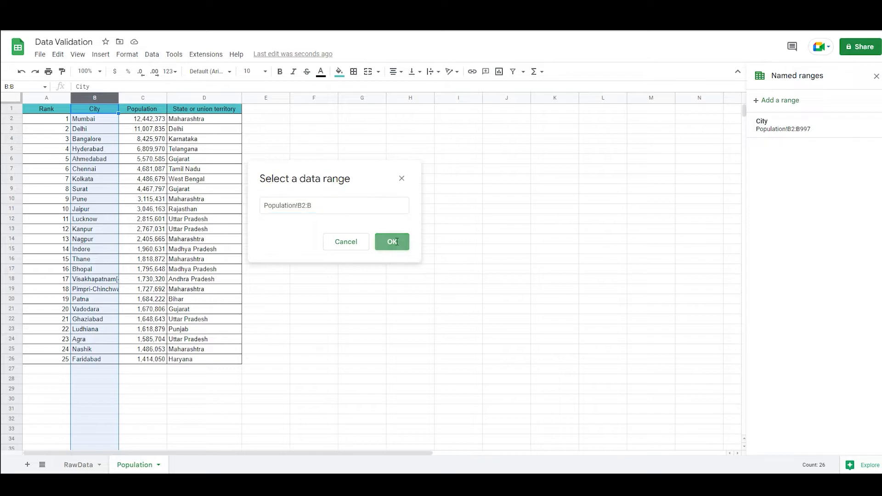
click(572, 326)
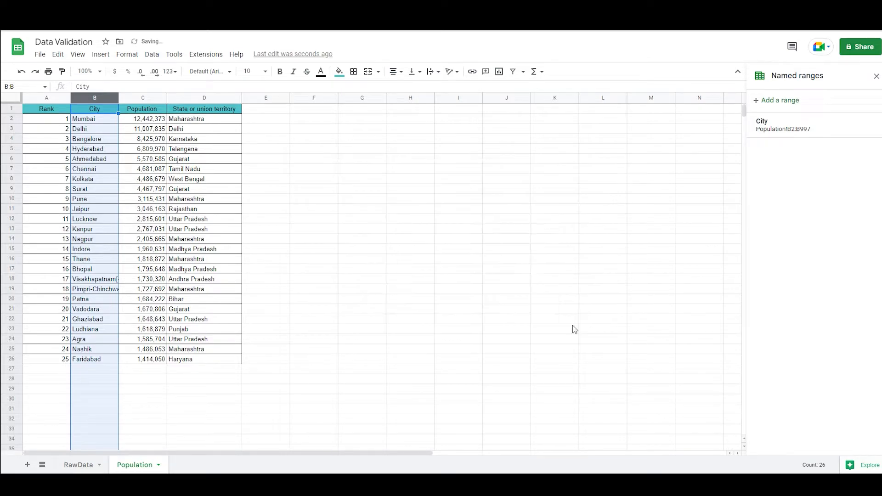
- Check the city choices offered by the dropdown in cell C1 of the RawData sheet
click(81, 465)
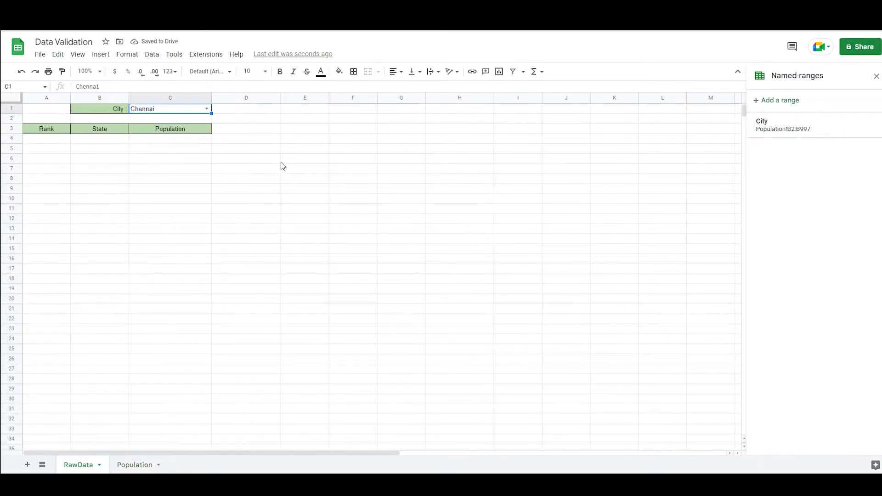
click(207, 109)
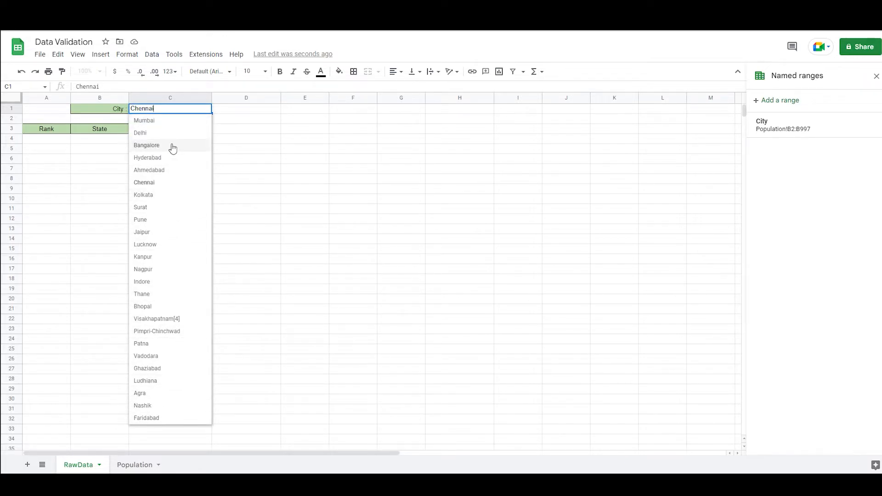
click(225, 119)
click(184, 110)
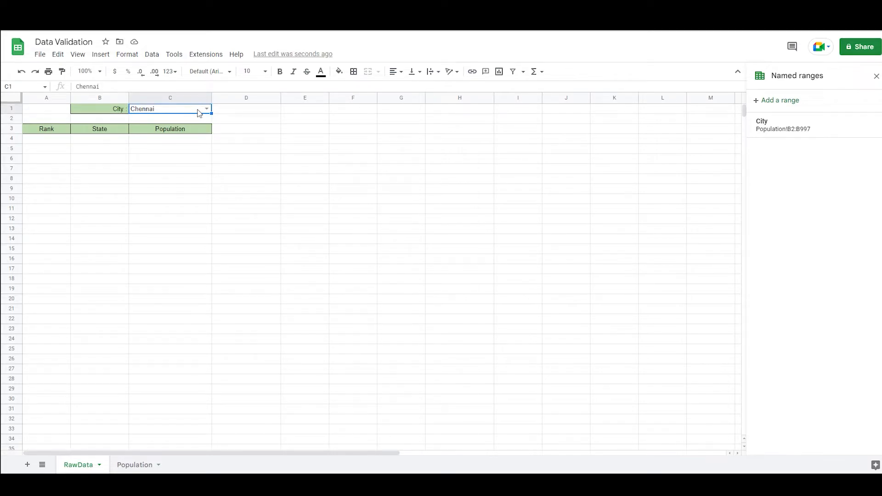
click(200, 111)
- Define a named range City covering Population!B2:B, and return to the RawData sheet
click(136, 465)
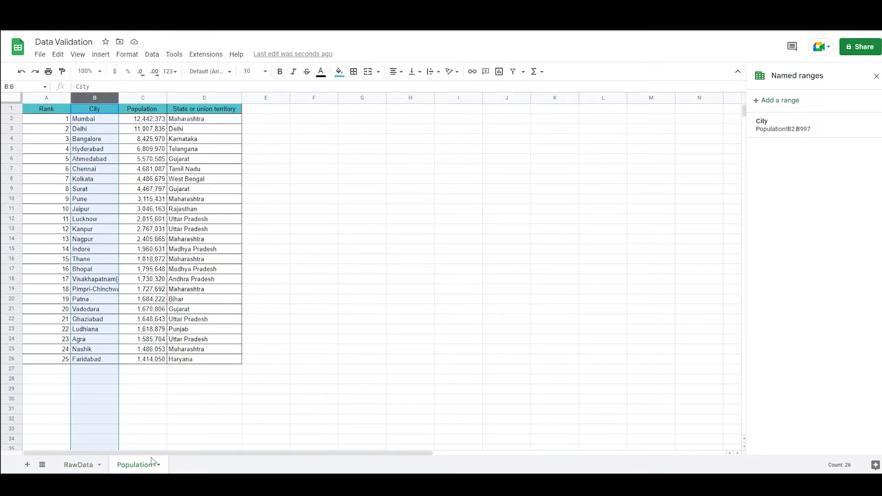
click(178, 390)
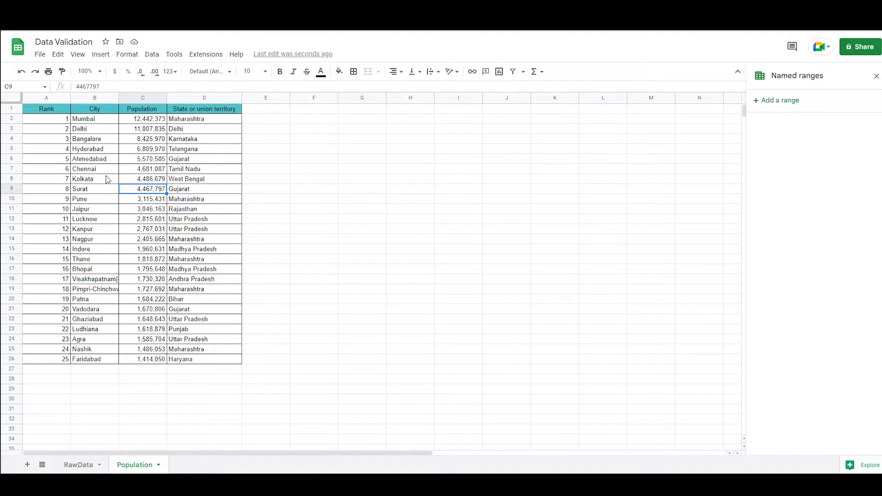
click(93, 98)
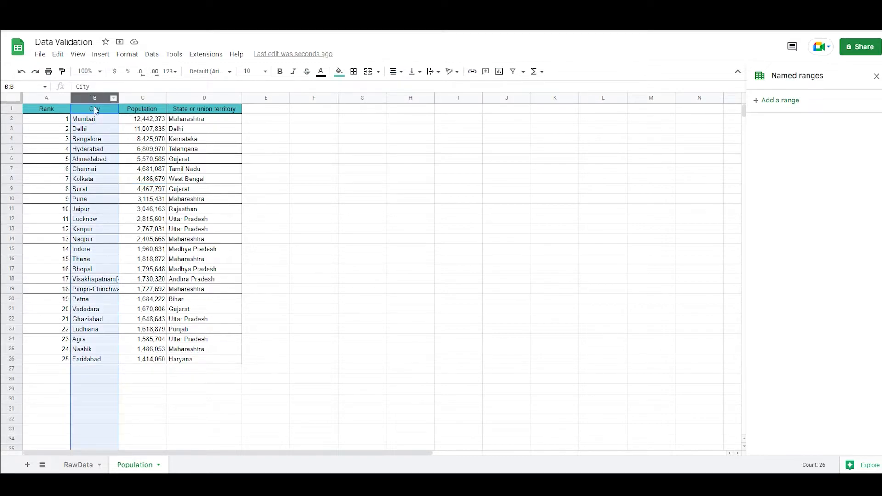
click(152, 54)
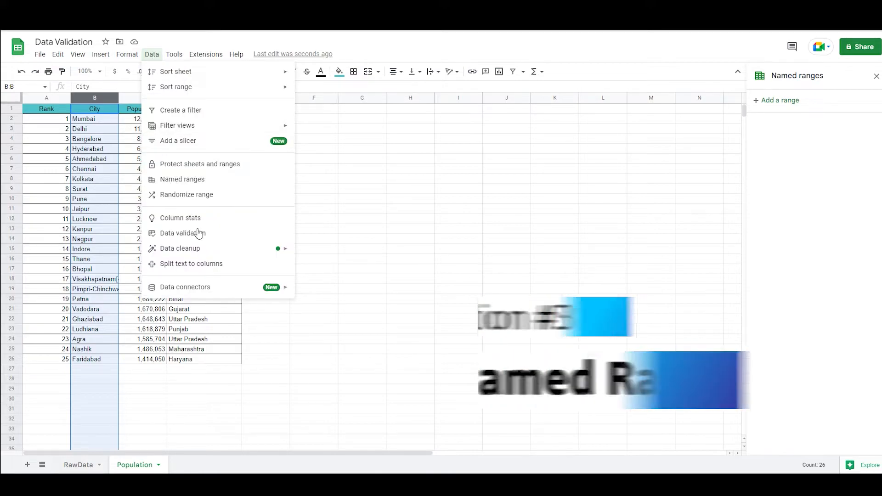
click(177, 184)
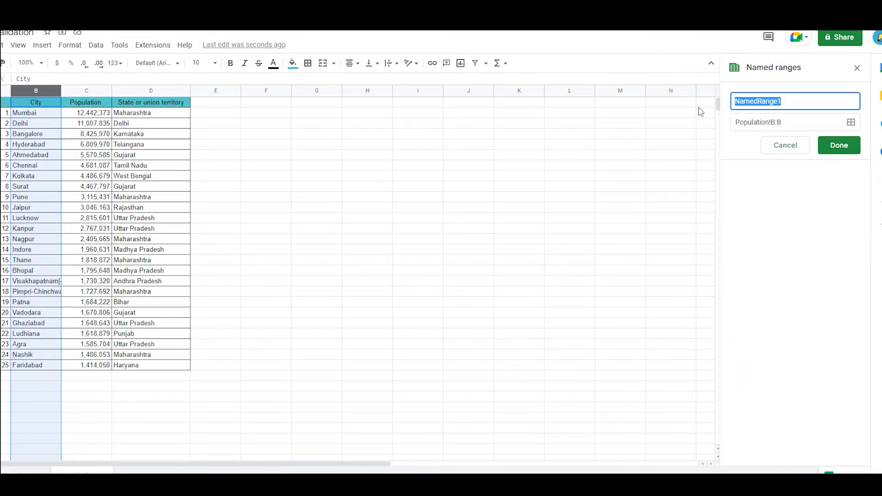
text(City)
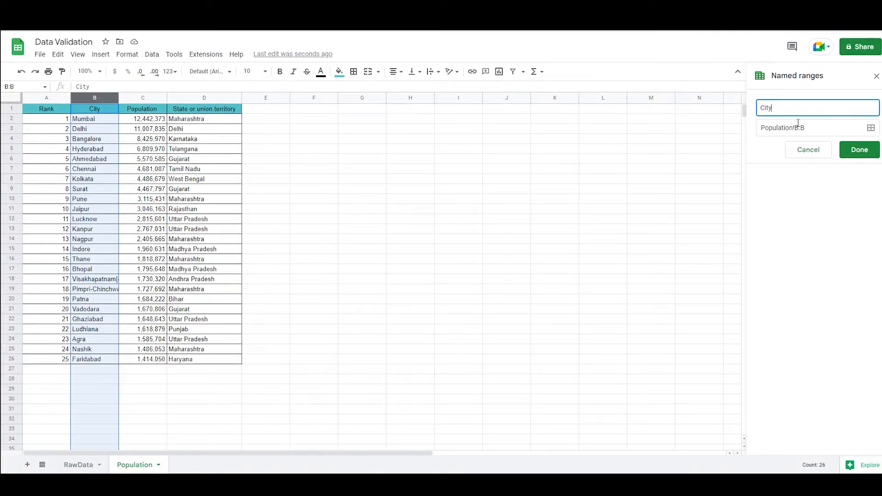
click(798, 126)
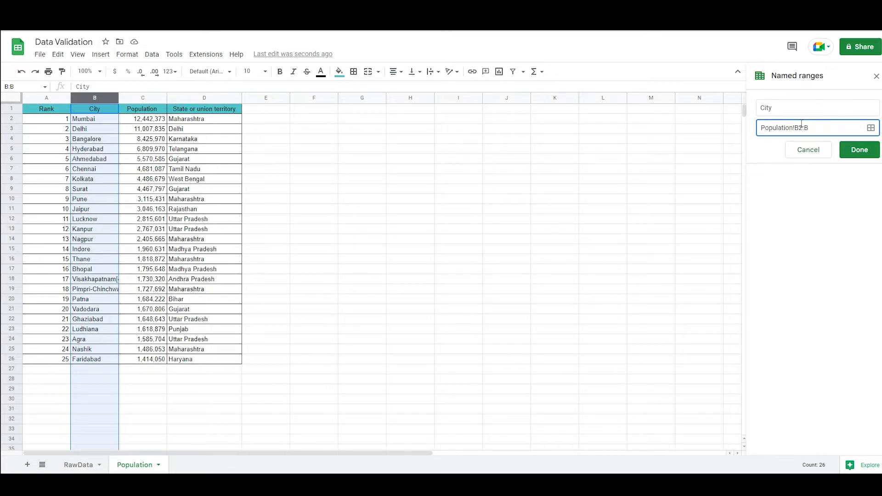
click(869, 152)
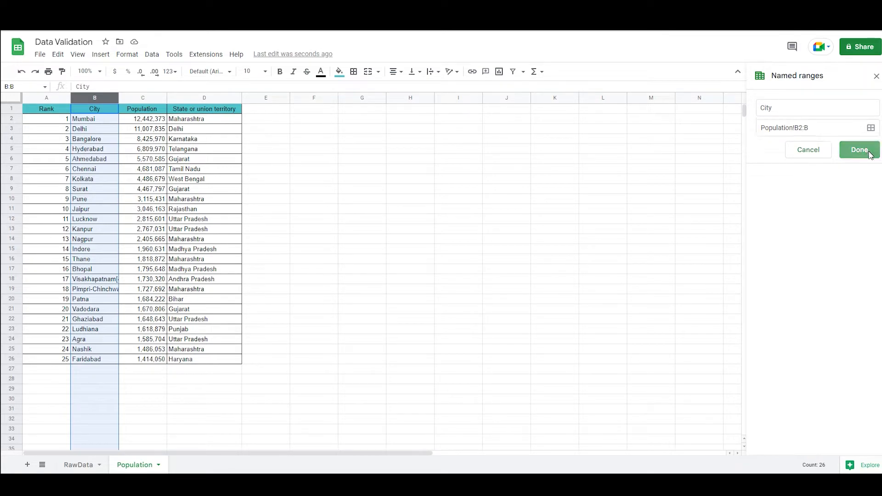
click(506, 149)
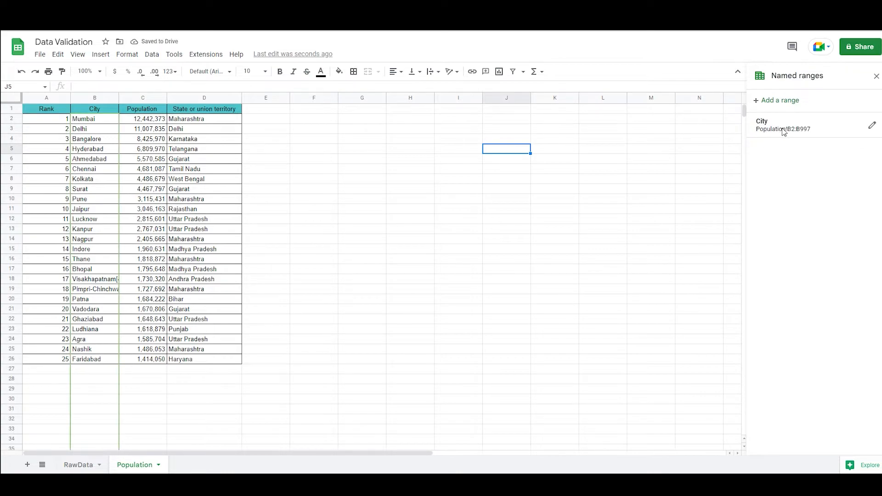
click(85, 465)
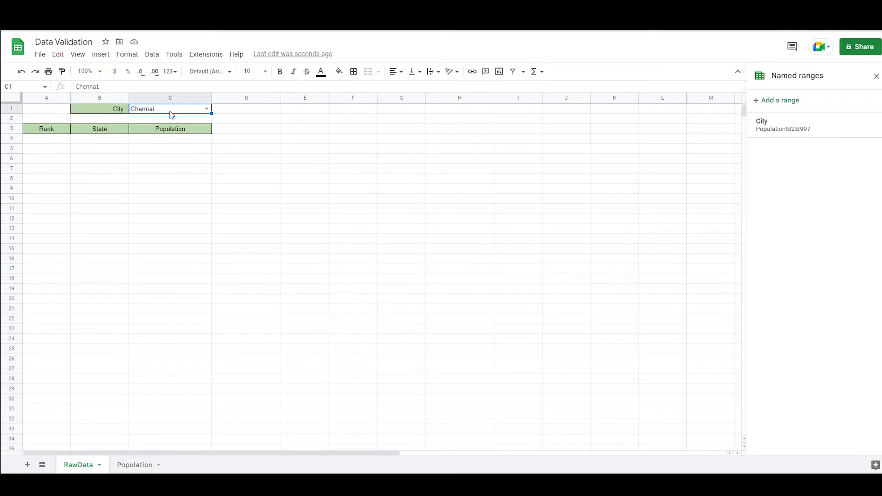
- Set the data validation source of cell C1 to the named range =City and save the rule
click(152, 54)
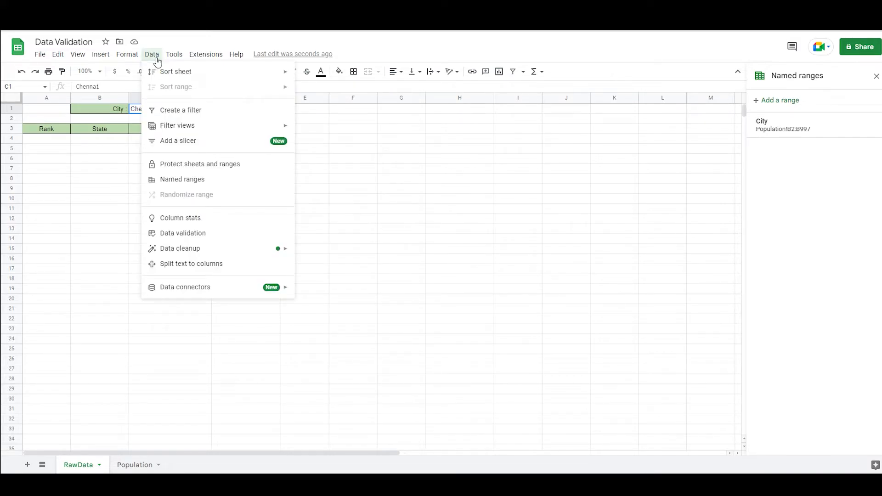
click(197, 235)
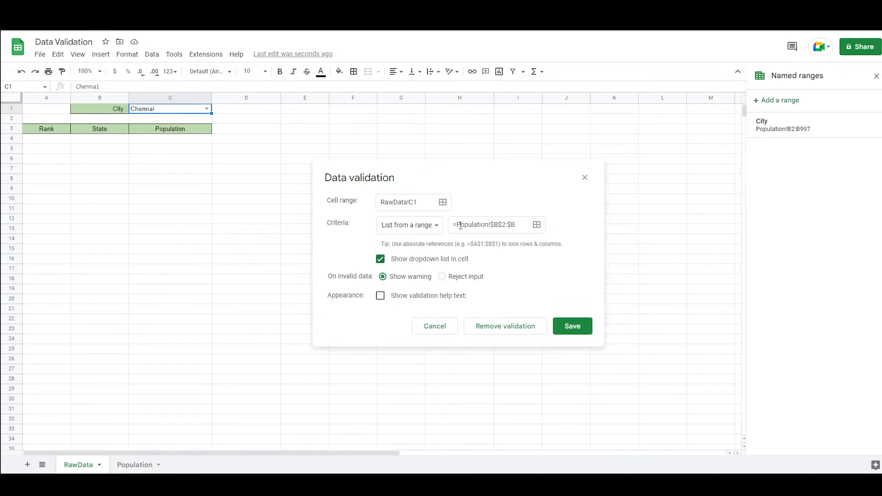
drag(457, 225, 519, 224)
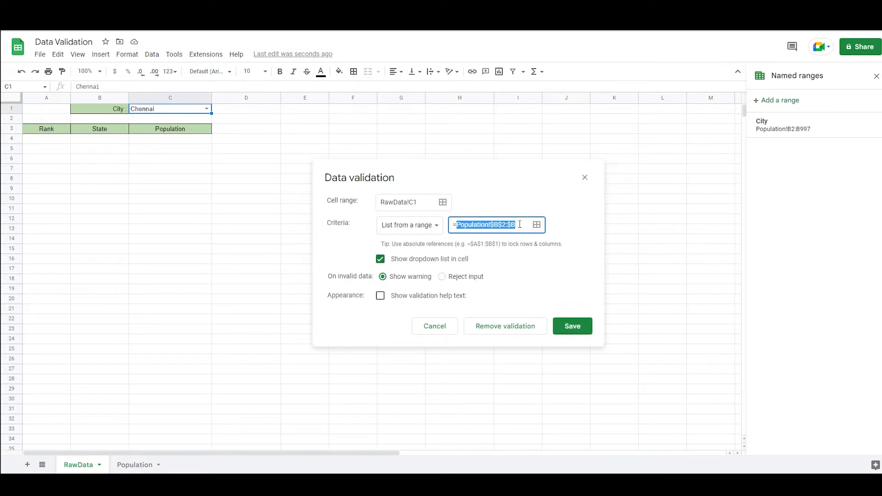
key(BackSpace)
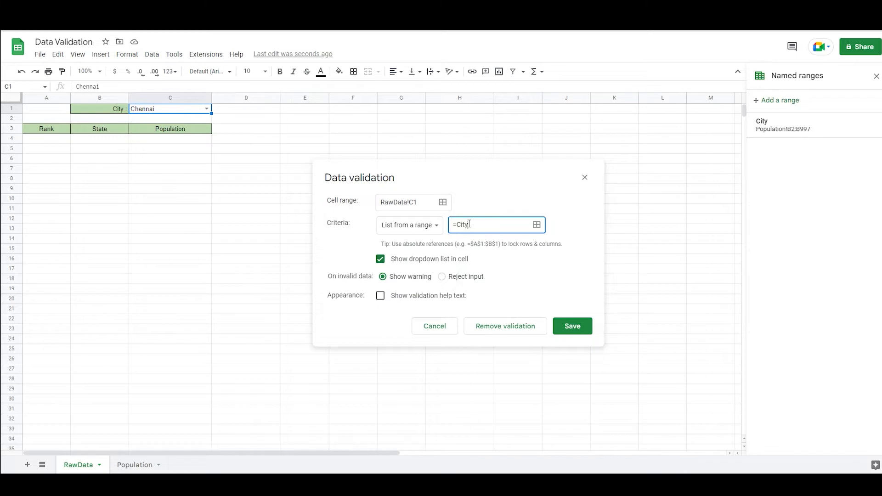
click(571, 327)
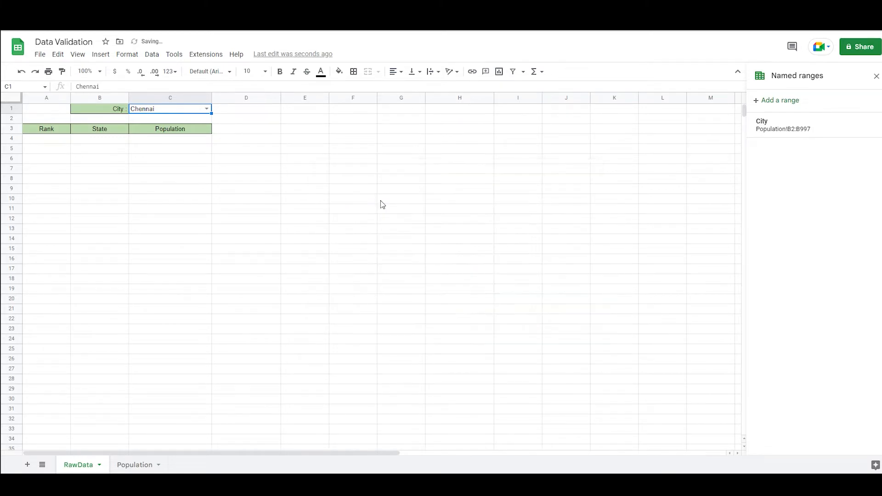
- Test the City dropdown in cell C1 by choosing Delhi and finally Bangalore
click(207, 109)
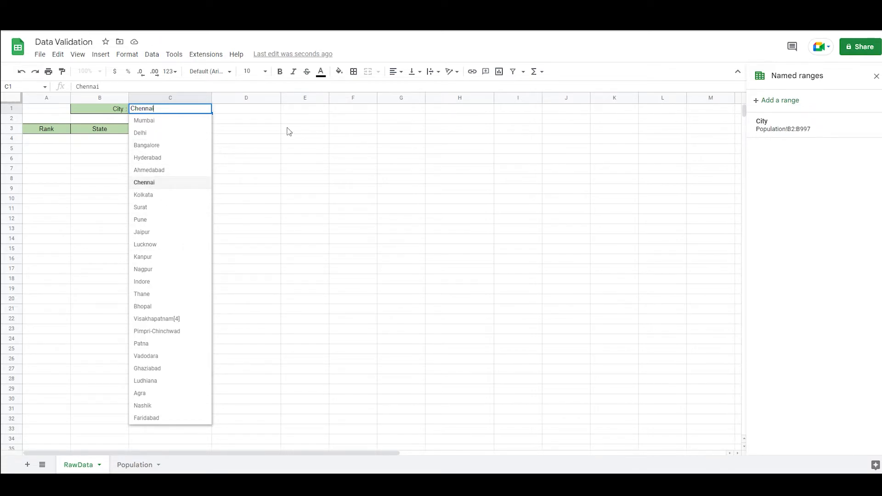
click(174, 132)
click(206, 109)
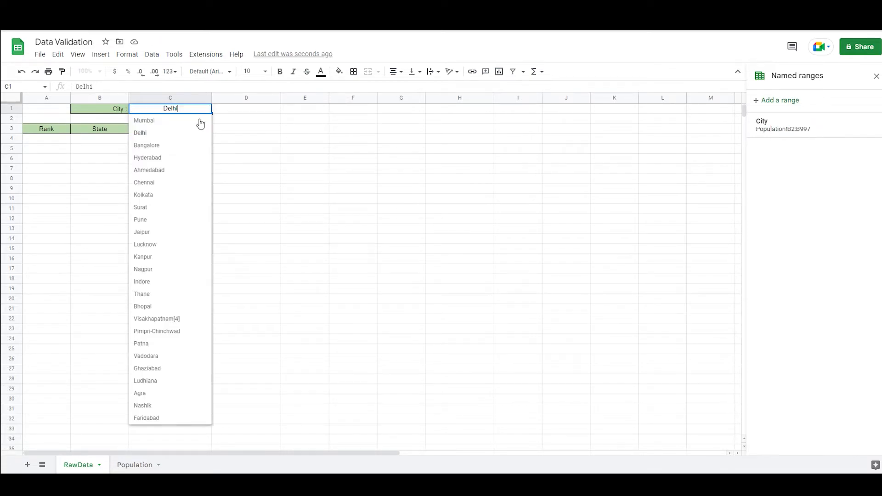
click(183, 145)
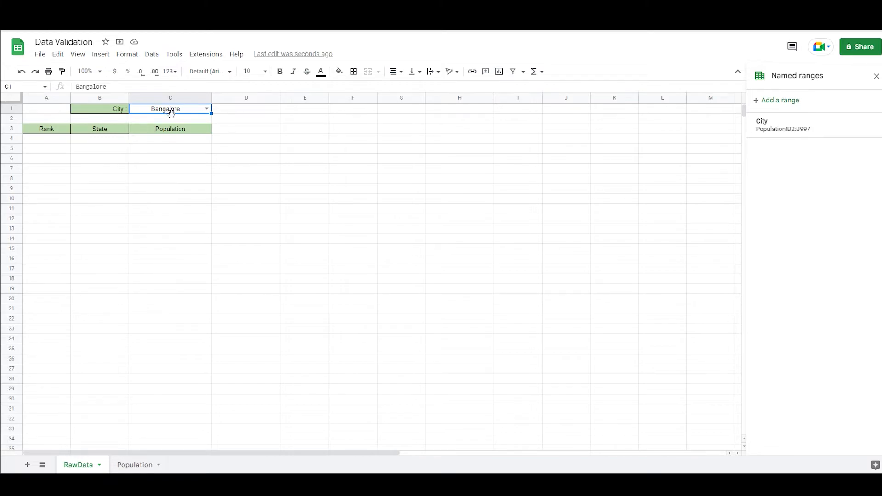
- Examine the Bangalore row in the Population sheet, and return to the RawData sheet
click(138, 465)
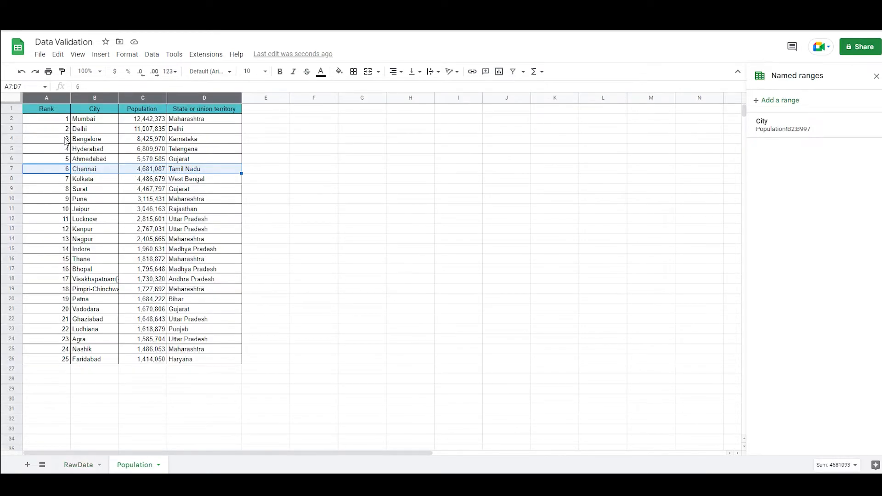
drag(64, 139, 220, 141)
click(88, 466)
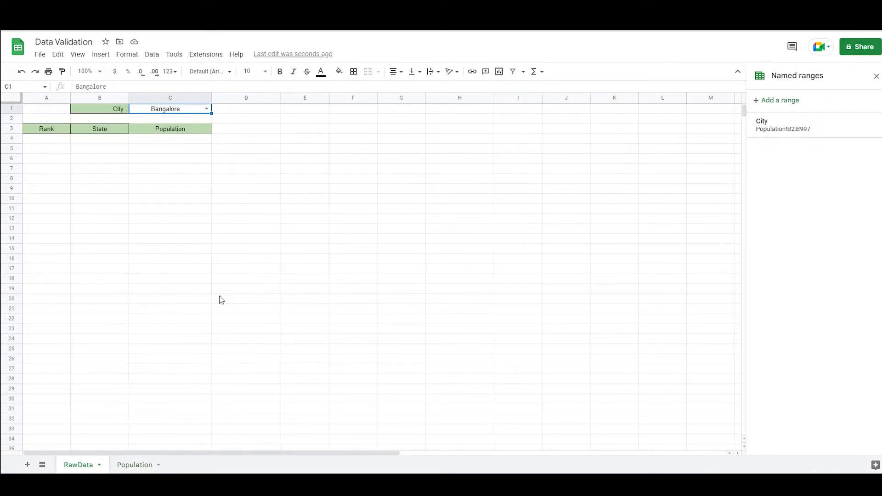
- Start a QUERY formula in RawData cell A4 with columns Population!A:D as its data argument
click(55, 145)
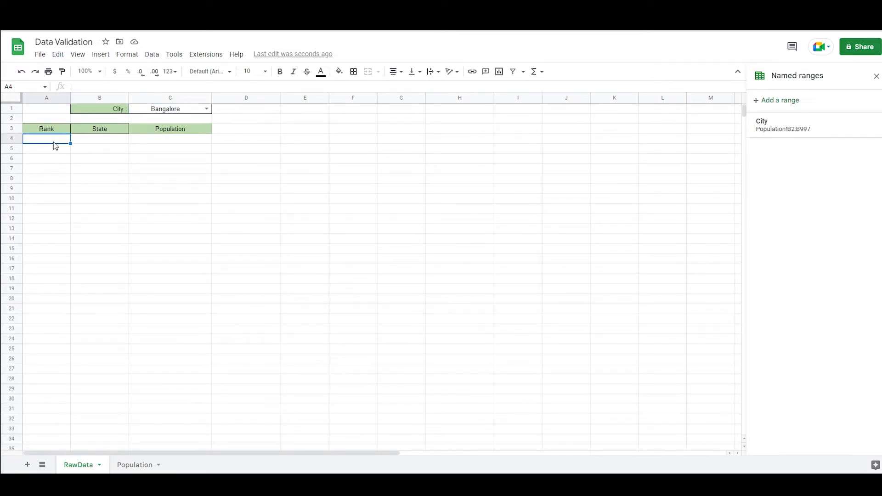
text(=)
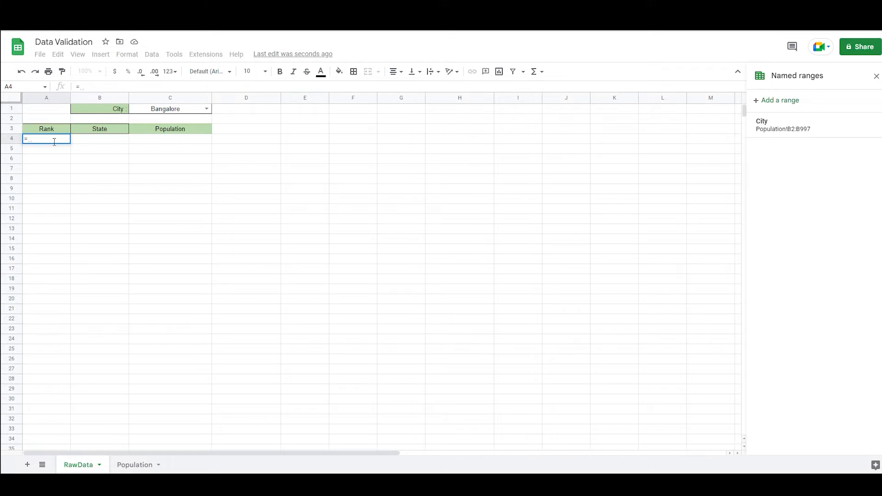
text(QUERY)
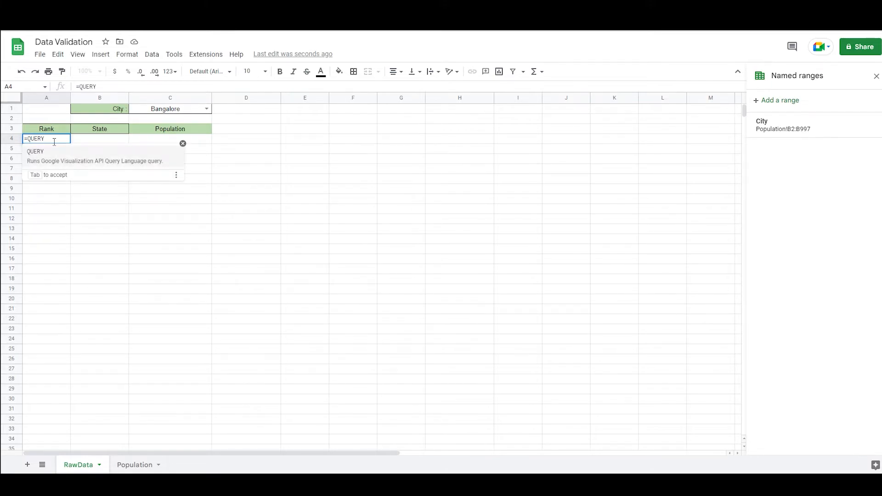
text(()
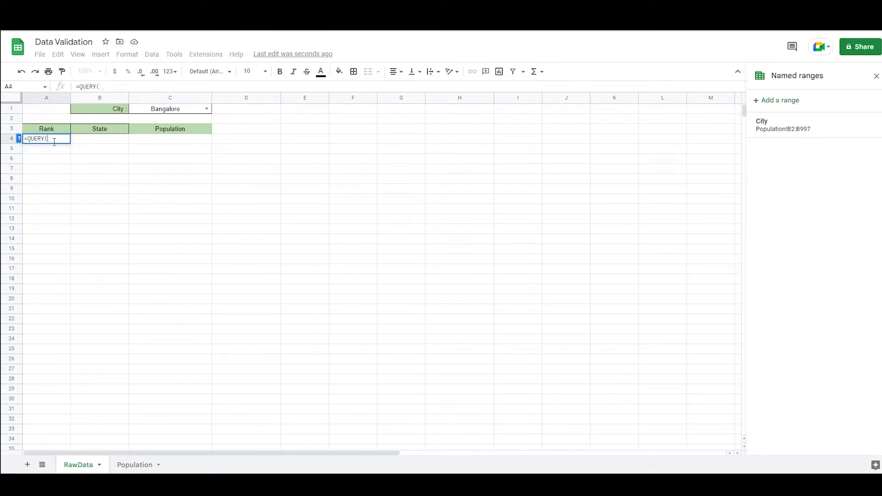
click(18, 138)
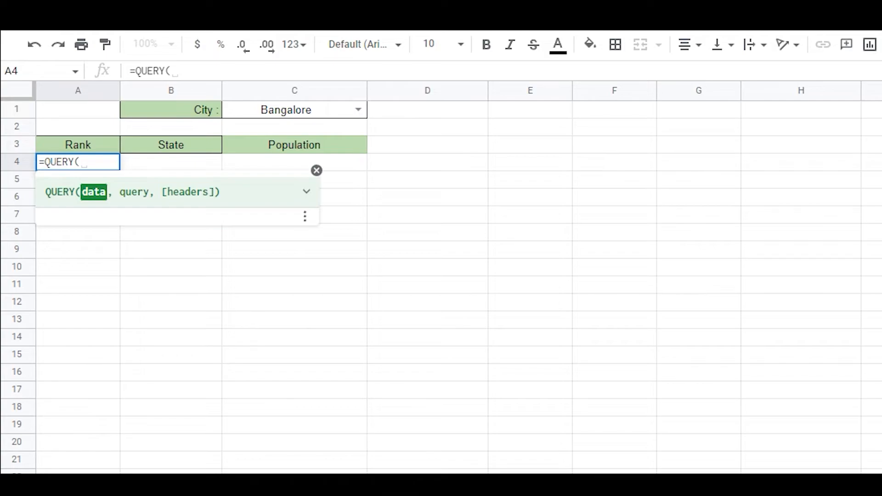
click(230, 491)
drag(78, 93, 332, 89)
text(,)
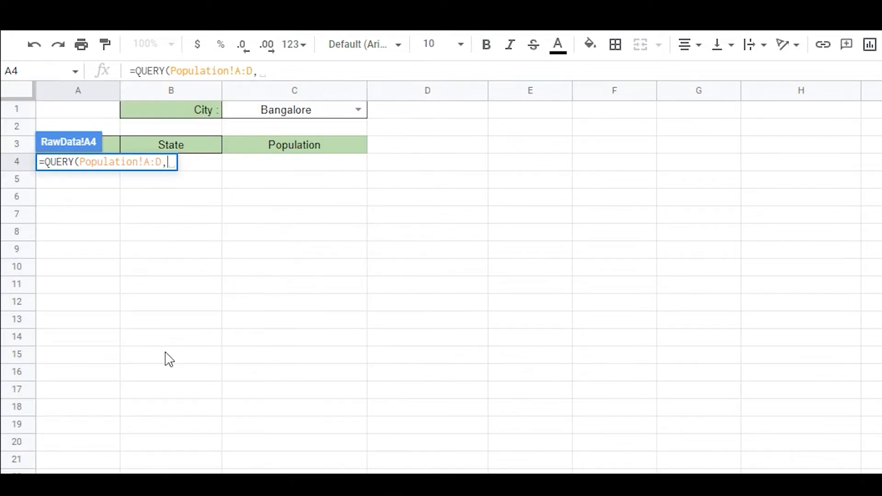
- Add the query text "SELECT A,D,C WHERE B='" & to the formula, using the Population sheet's column letters
click(168, 489)
click(296, 485)
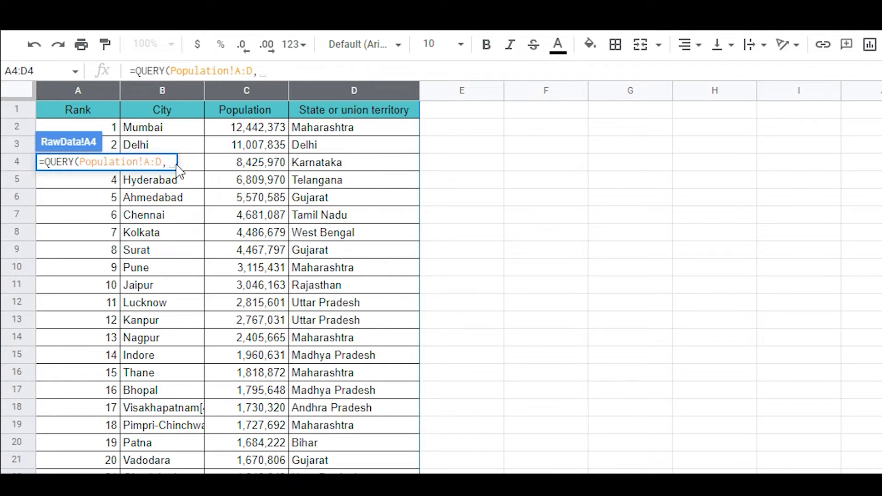
text("S)
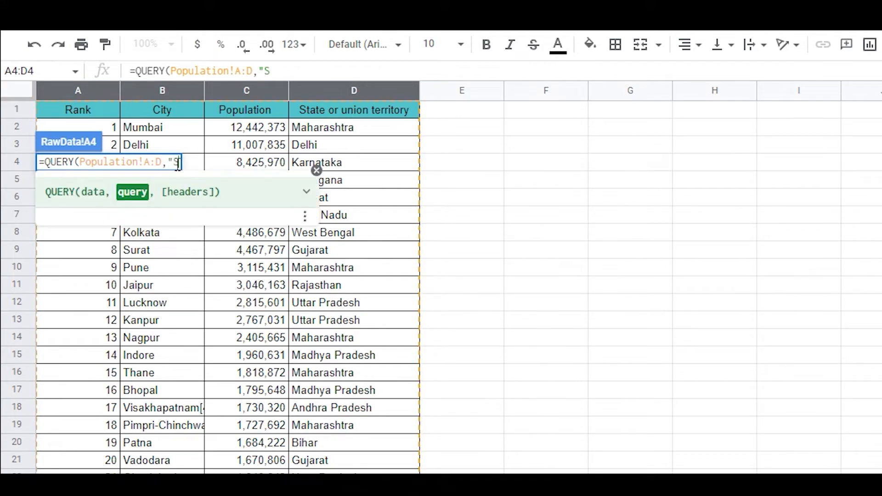
text(ELECT)
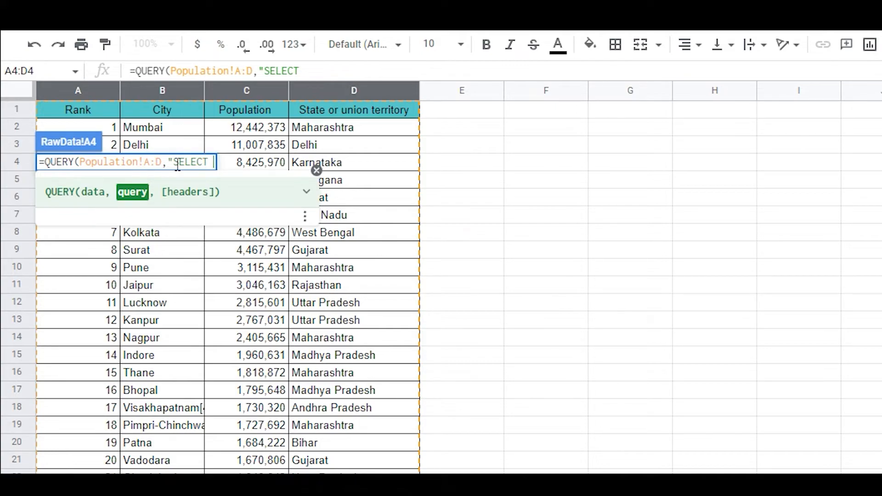
text( A,D,)
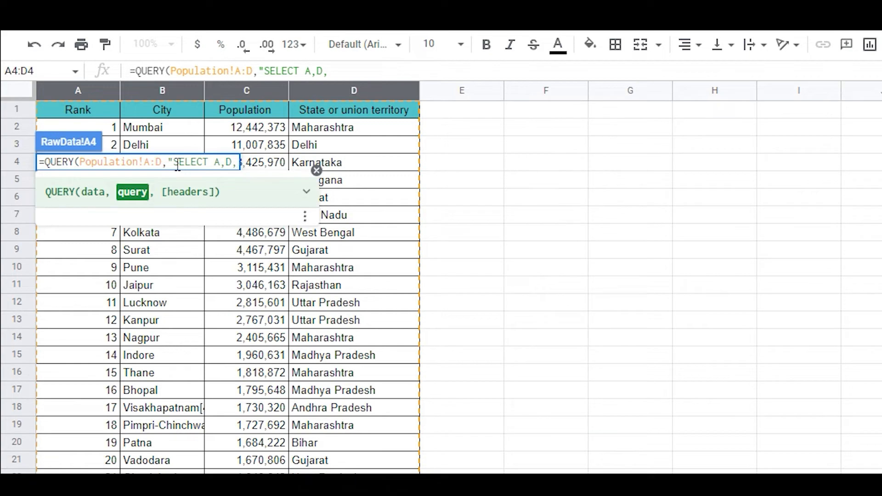
text(C WHERE)
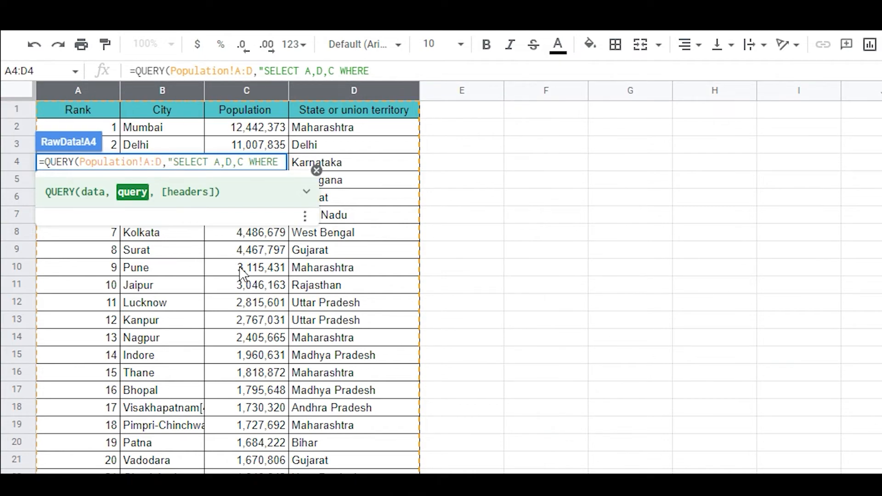
text( B='" &)
- Complete the A4 formula with the RawData C1 reference, the closing &"'" and a headers argument of 0, and enter it
click(138, 485)
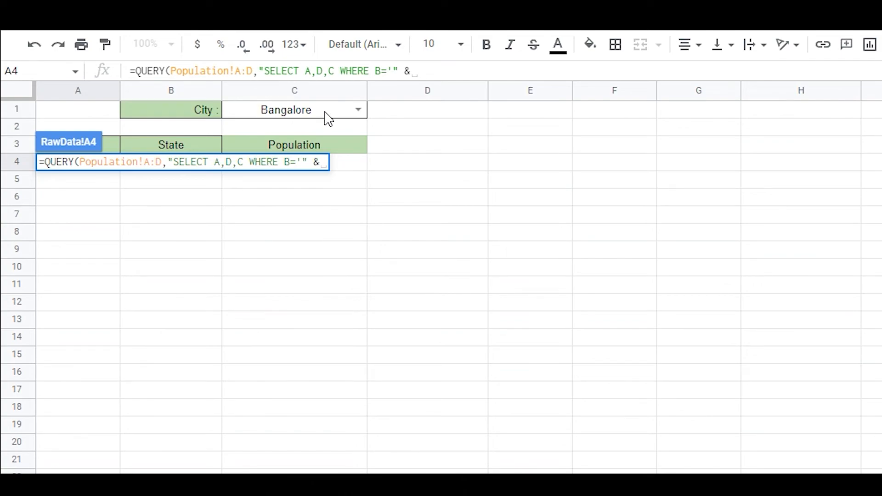
click(327, 119)
text(&)
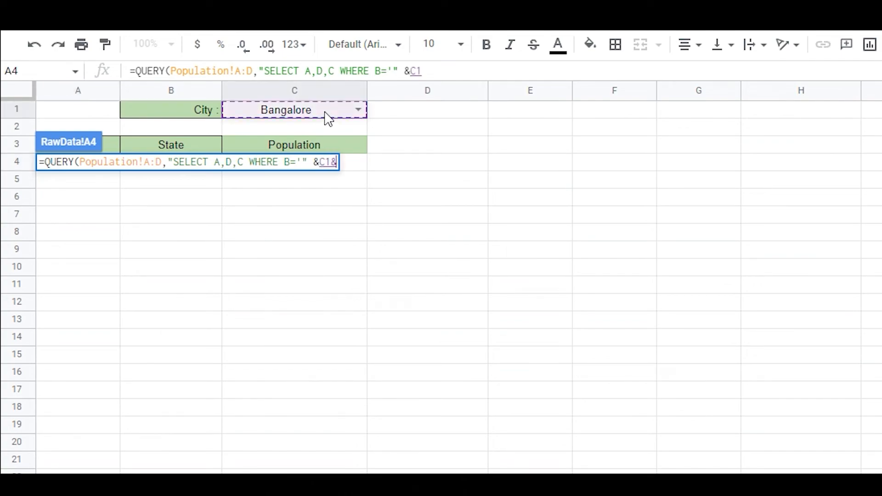
text("')
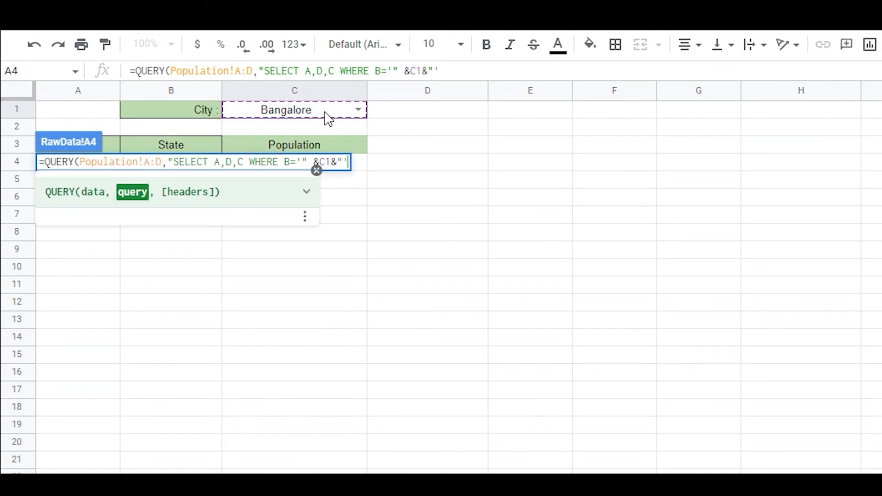
text(",)
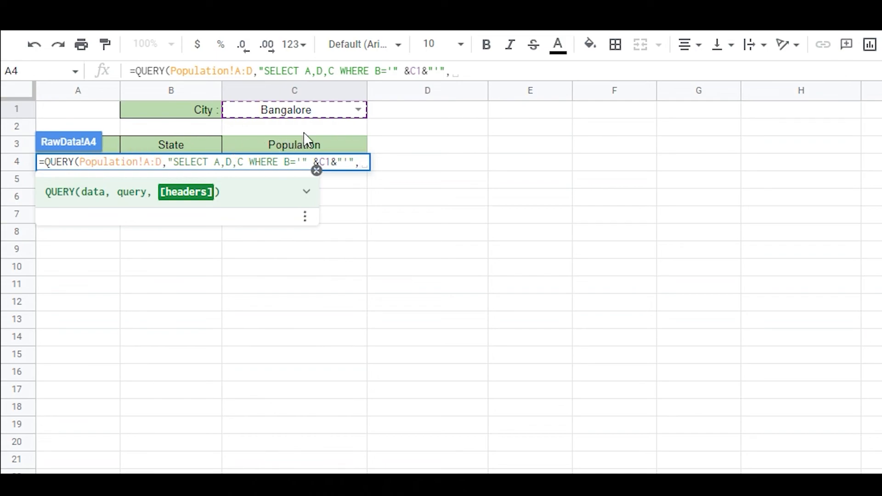
text(0))
key(Return)
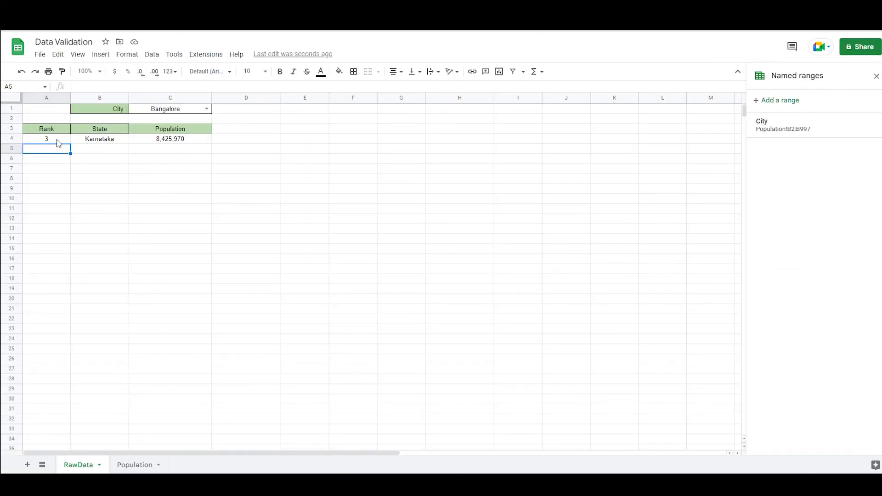
- Choose Chennai in the City dropdown of cell C1 to test the QUERY formula
click(207, 109)
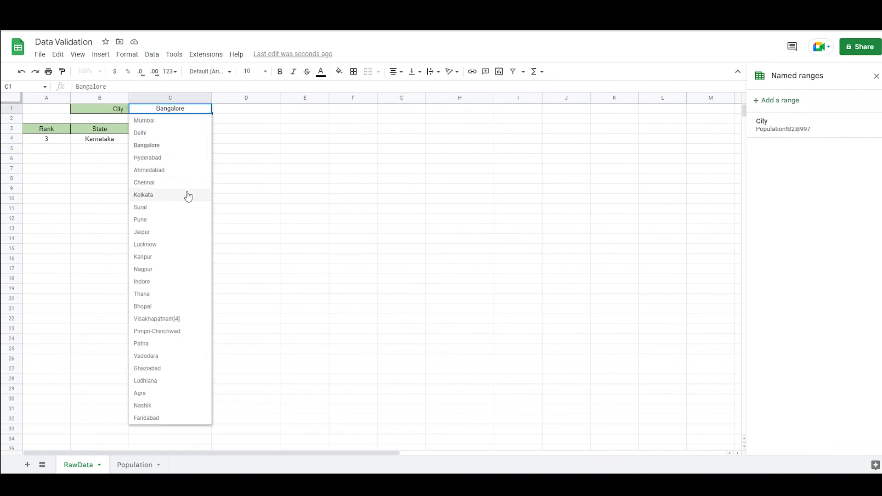
click(168, 183)
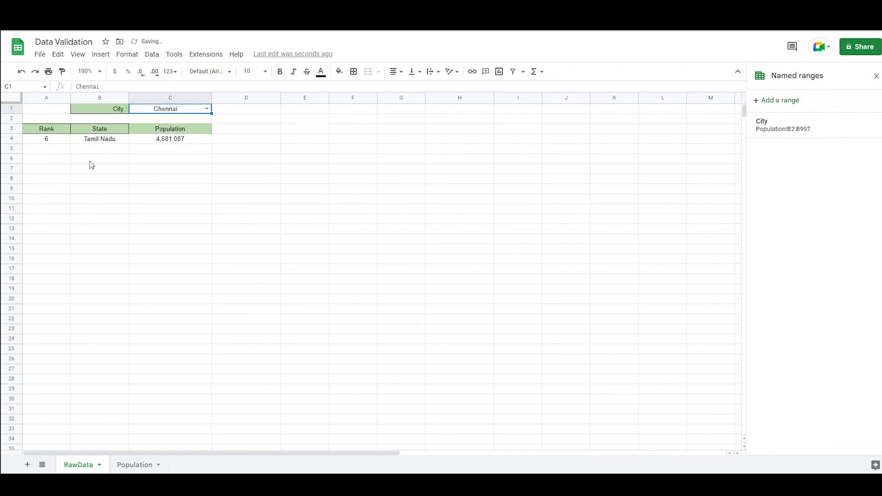